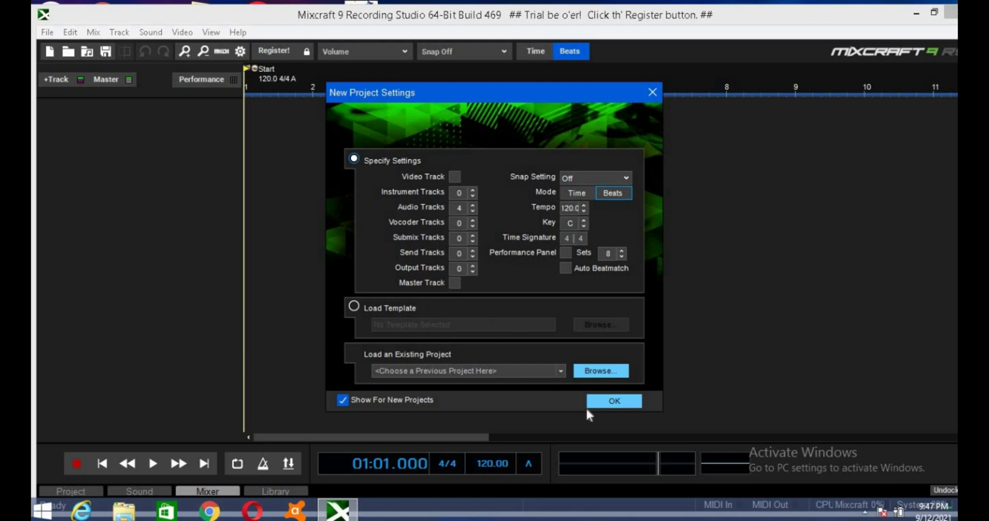
- Create the four-audio-track project and keep the microphone input and headphones output in Preferences
left_click(613, 402)
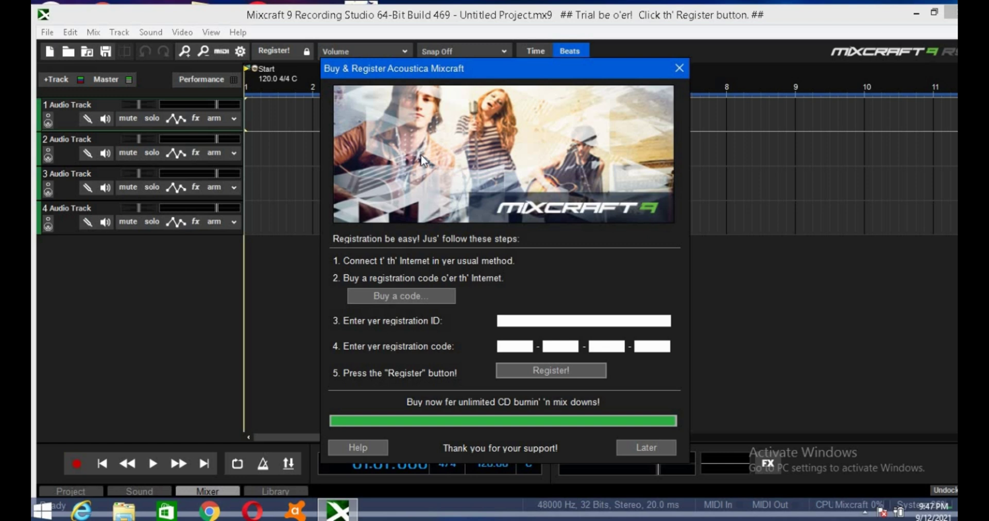
left_click(629, 444)
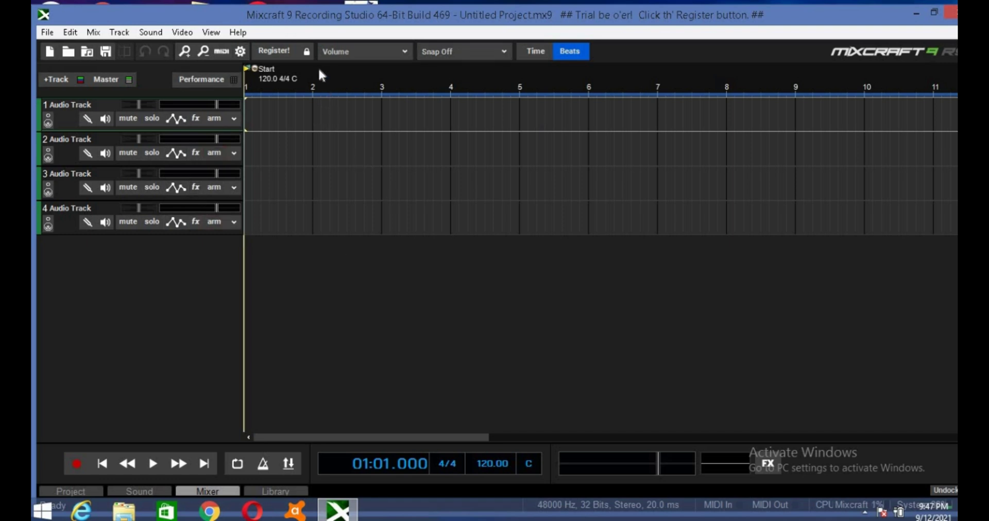
left_click(48, 32)
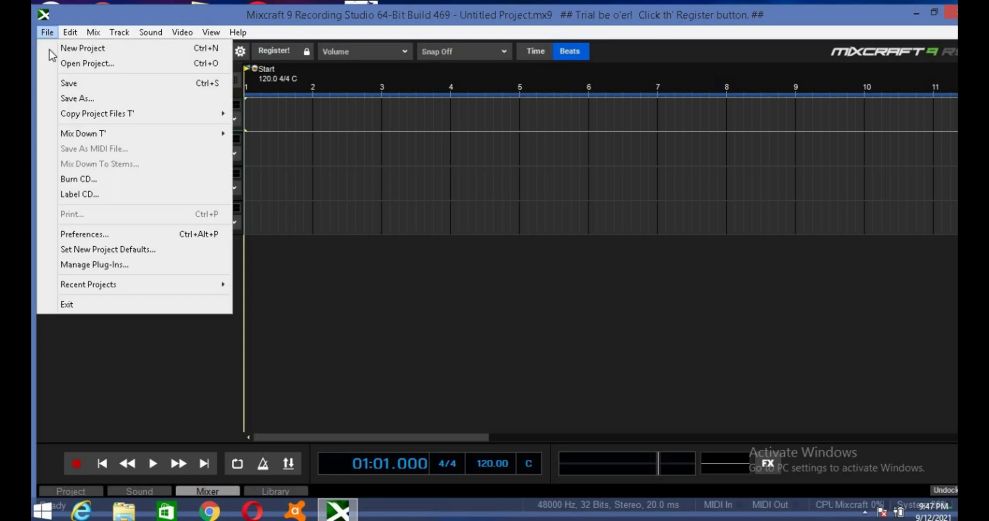
left_click(89, 234)
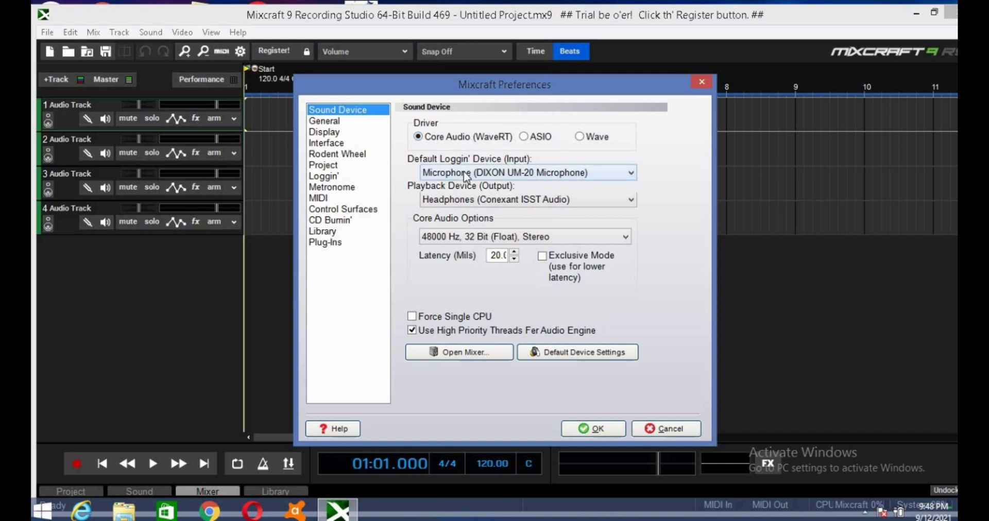
left_click(481, 173)
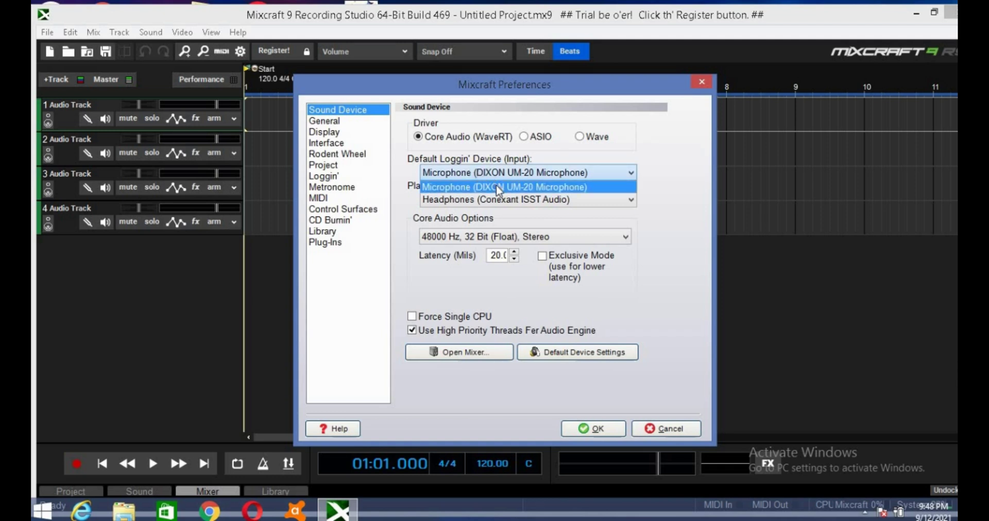
left_click(425, 205)
left_click(426, 205)
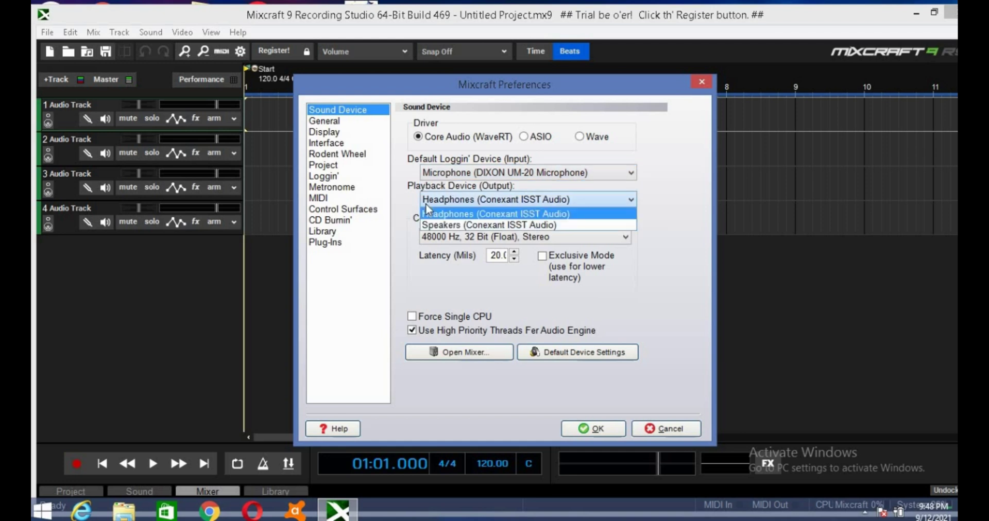
left_click(455, 215)
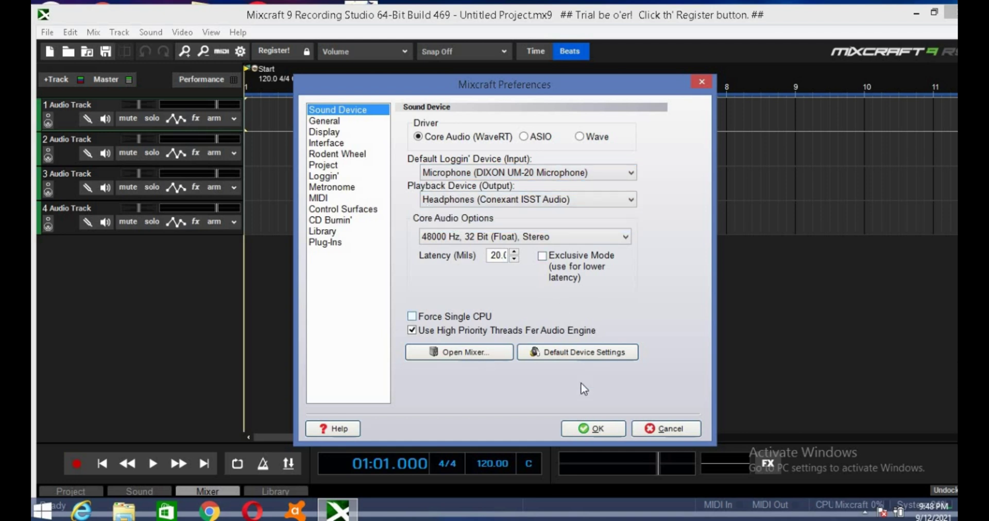
left_click(593, 428)
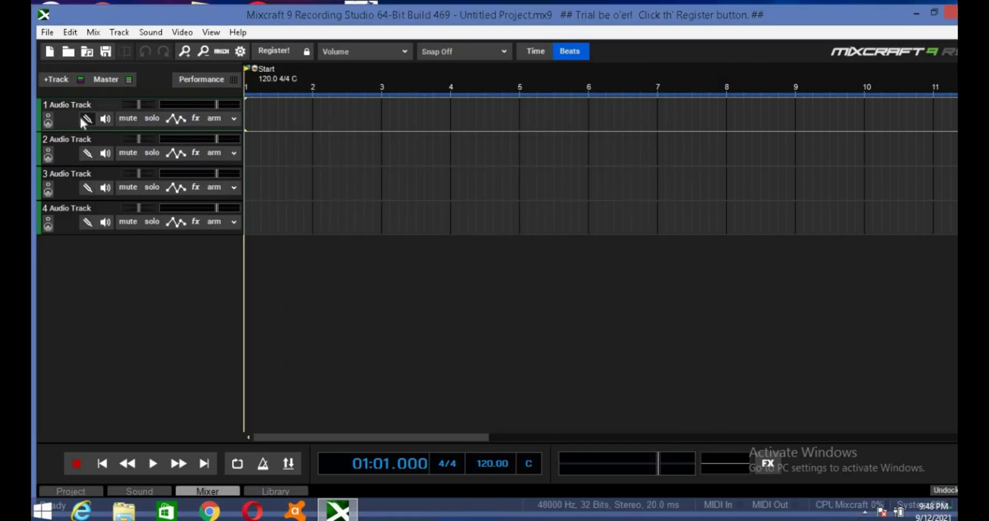
- Arm Audio Track 1 for recording and set its volume slider to 90%
left_click(221, 115)
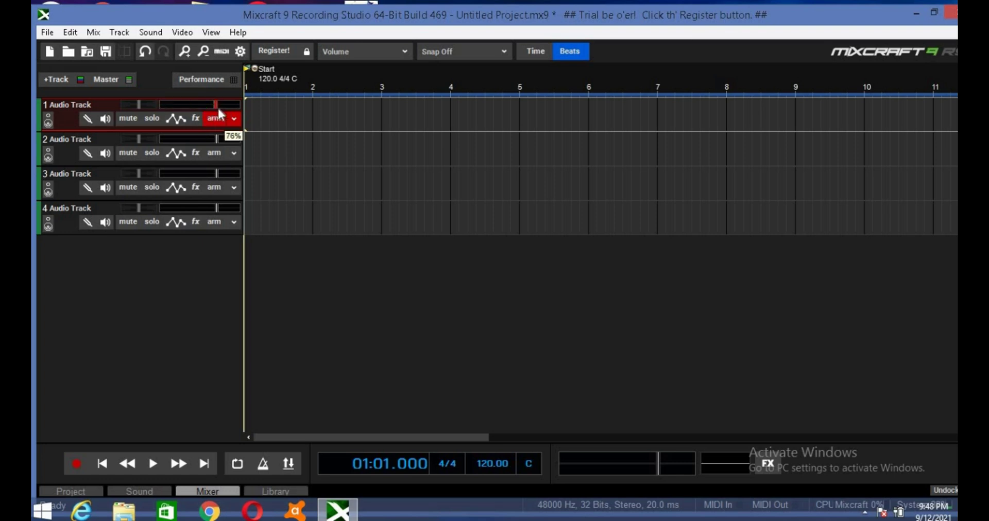
mouse_move(207, 103)
left_click_drag(215, 106, 211, 105)
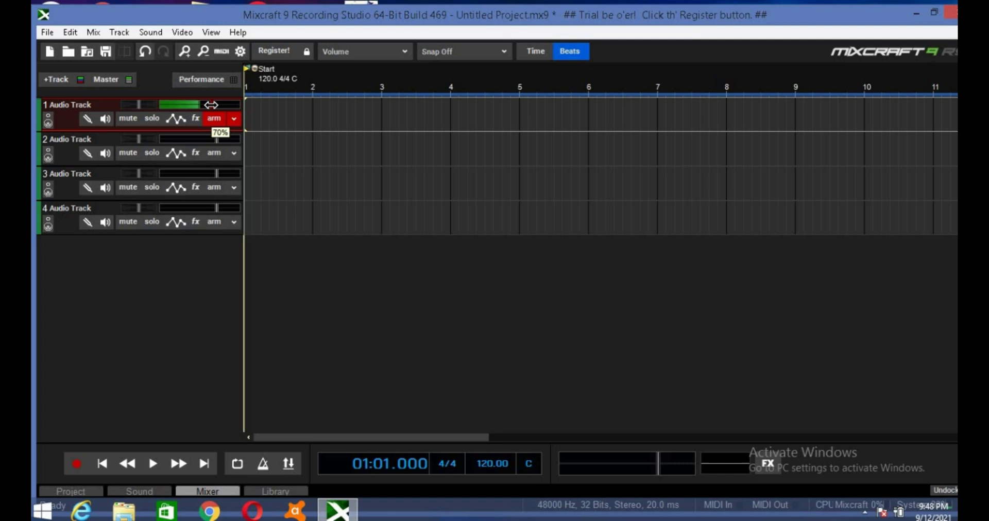
mouse_move(210, 104)
left_mouse_down()
mouse_move(226, 109)
mouse_move(215, 119)
left_mouse_up()
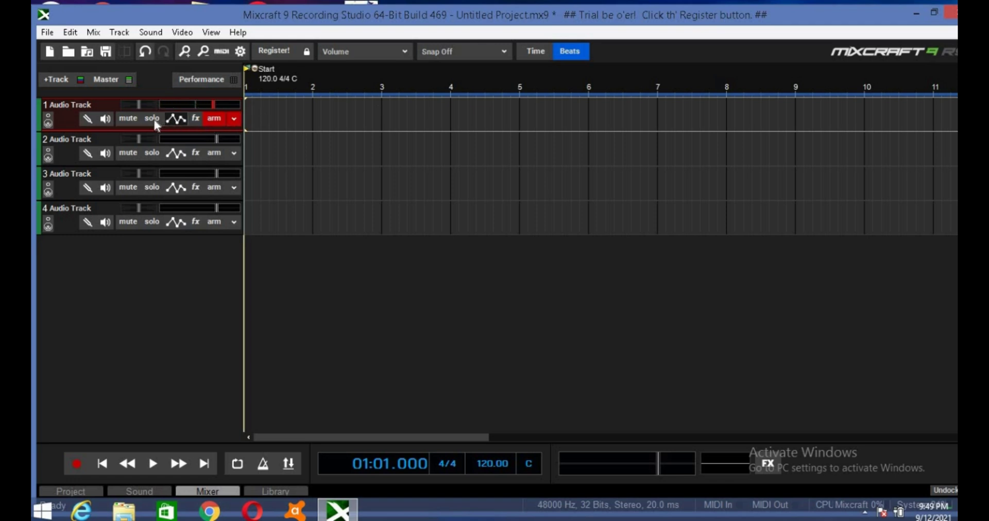
- Turn on input monitoring for track 1, then disarm the track
left_click(108, 117)
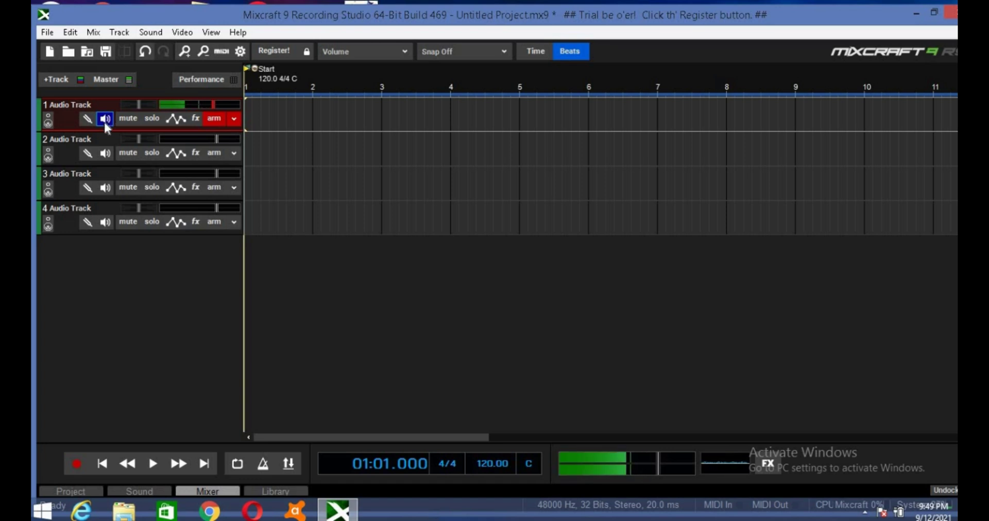
left_click(212, 120)
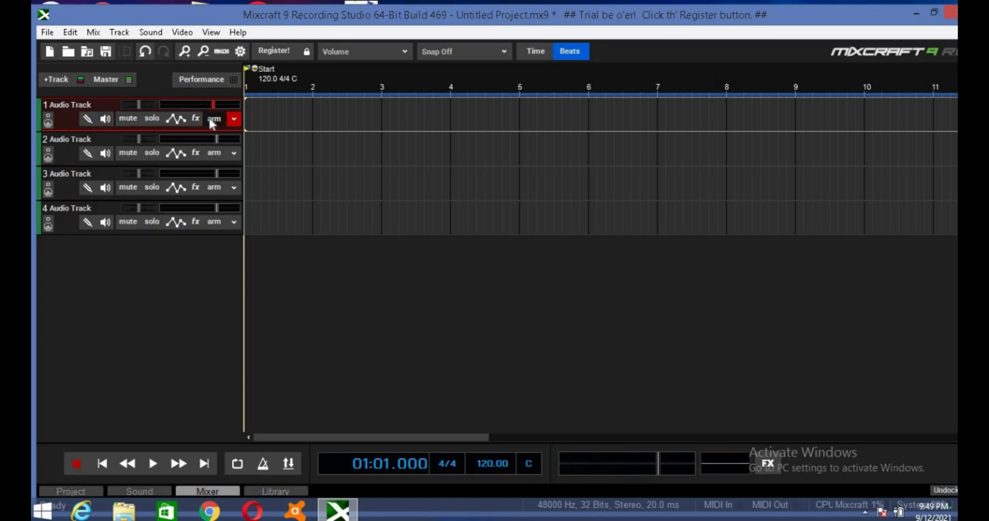
left_click(211, 120)
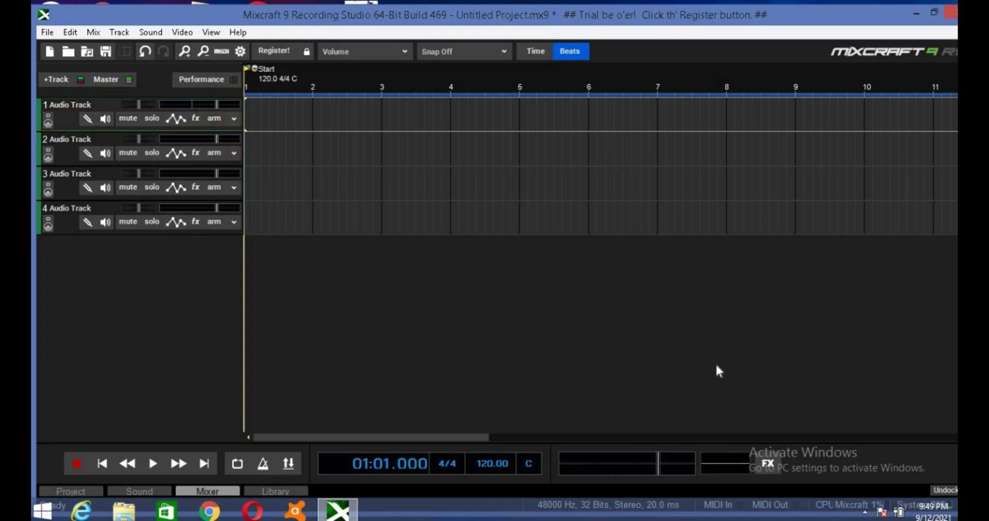
- Add a Classic Master Limiter to the master track and close its windows
left_click(768, 463)
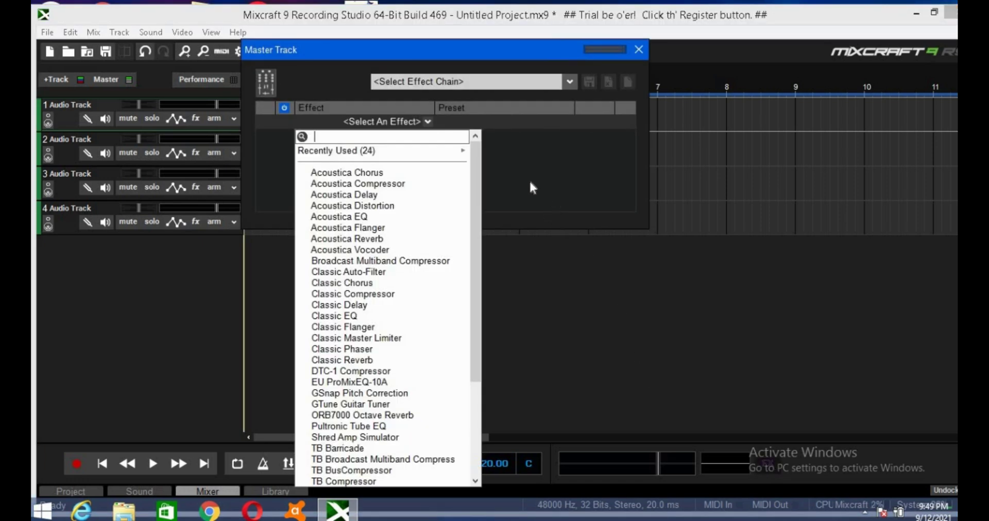
left_click(375, 338)
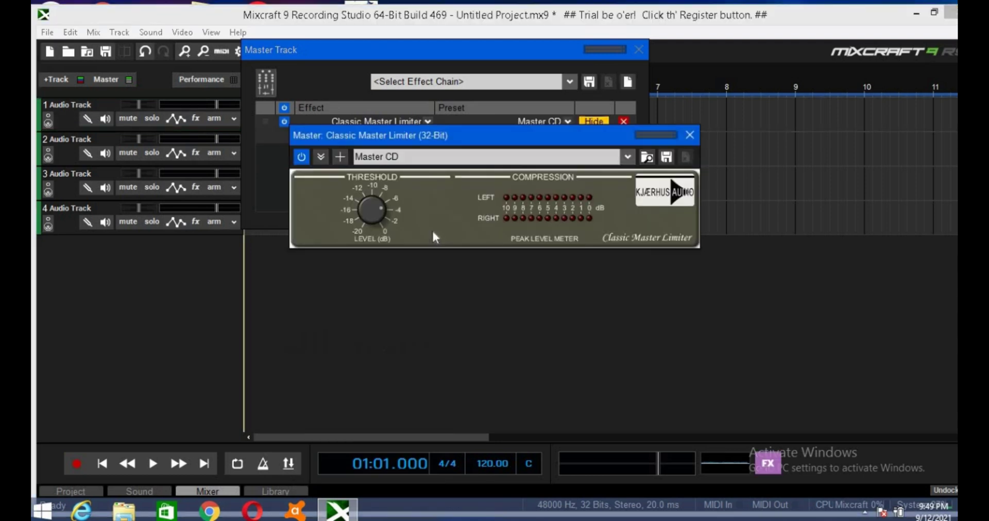
left_click(690, 135)
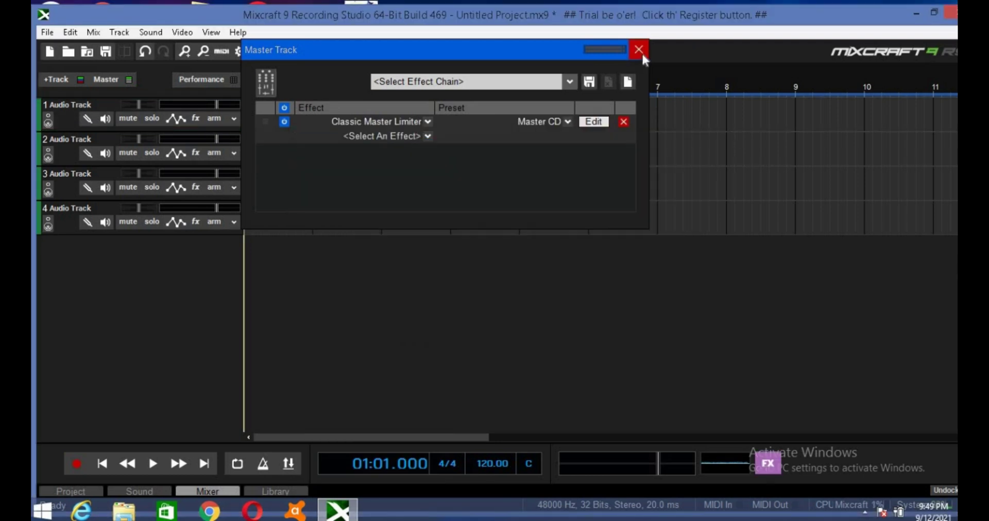
left_click(639, 49)
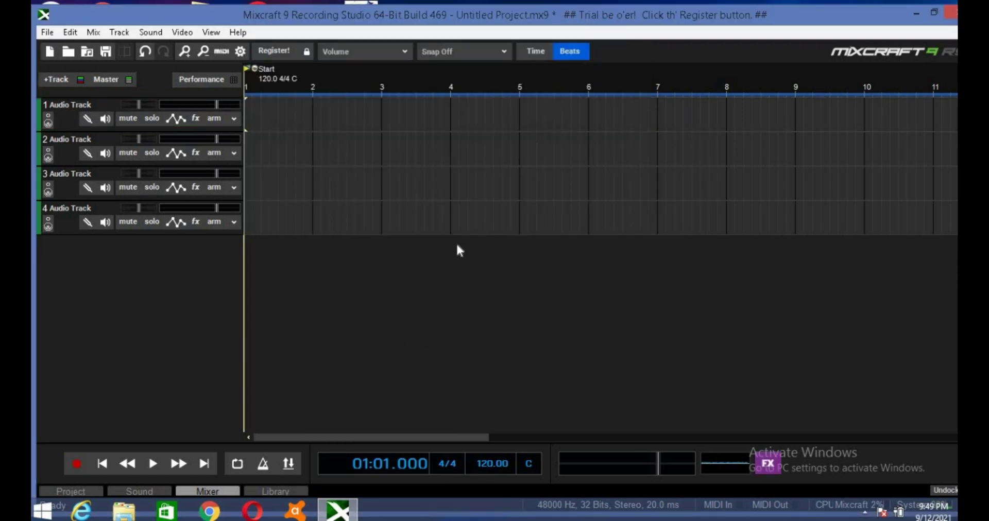
- Re-arm track 1 and record a short vocal take
left_click(219, 120)
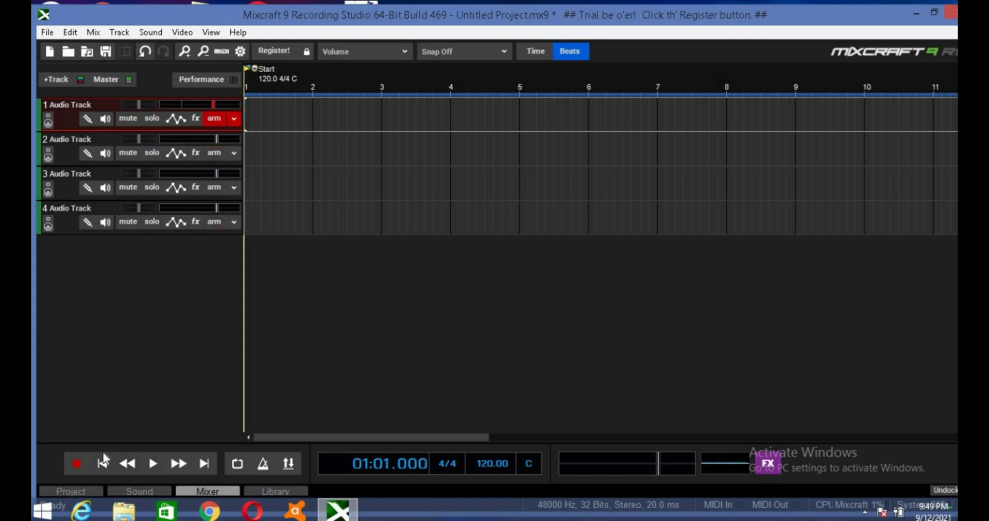
left_click(78, 464)
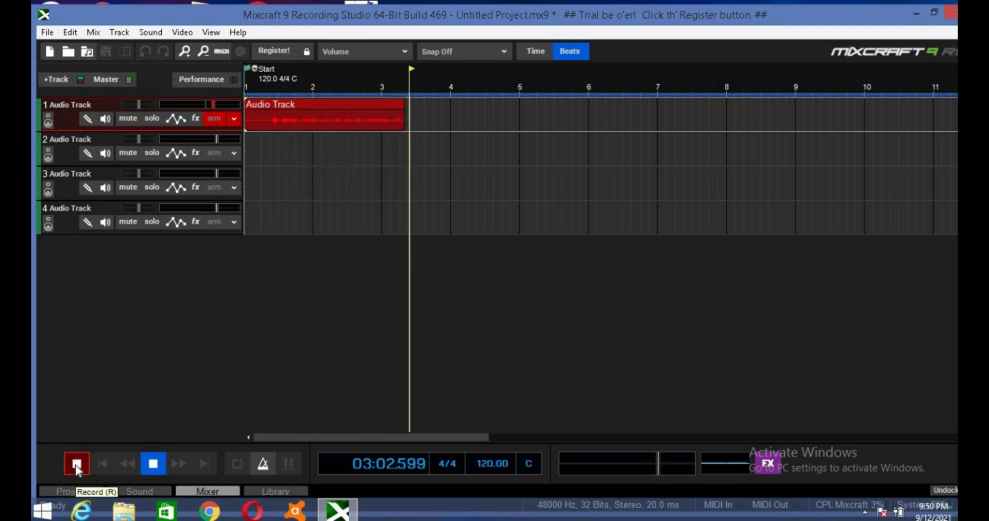
left_click(76, 464)
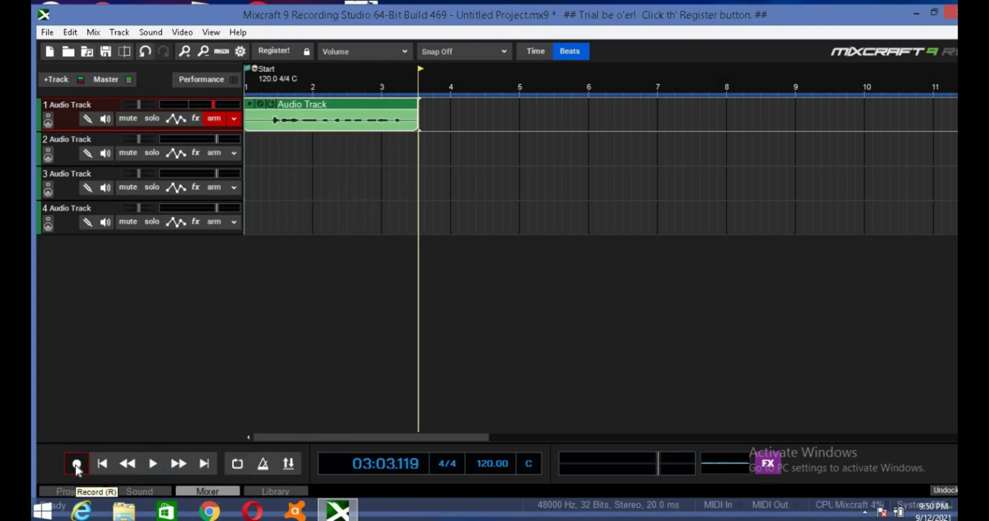
- Rewind to the start, disarm track 1 and play back the recorded clip
left_click(102, 464)
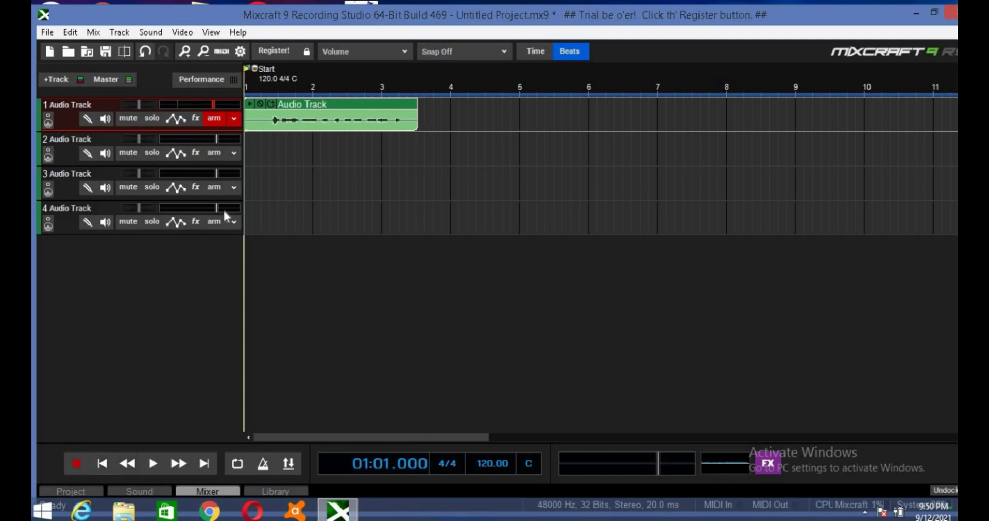
left_click(216, 119)
left_click(153, 464)
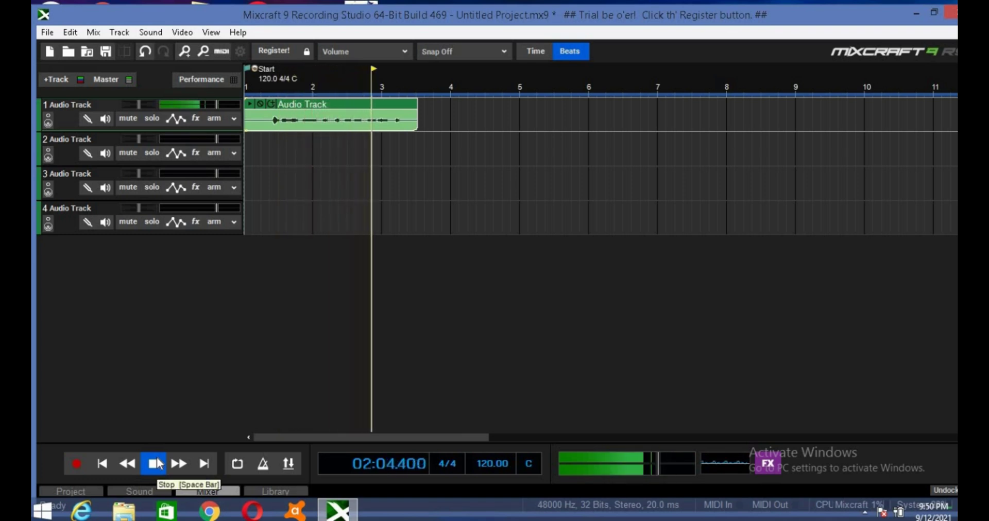
left_click(153, 463)
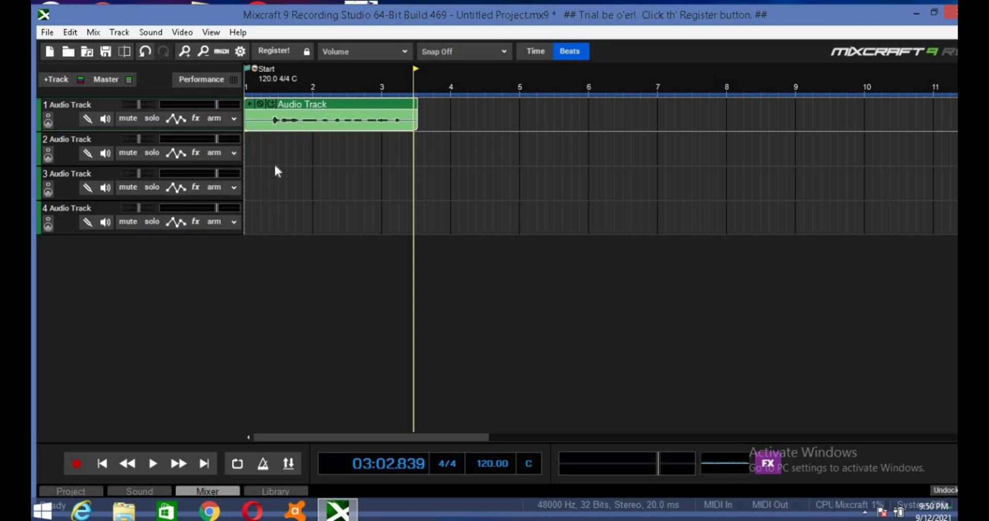
- Load the Vocal - Bubble Choir Horror effect chain onto track 1
left_click(198, 118)
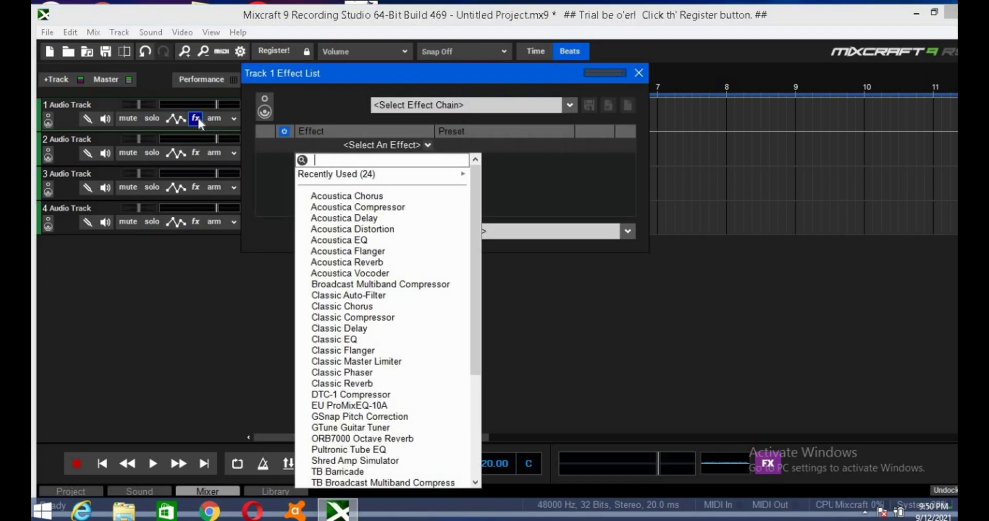
left_click(571, 107)
left_click(571, 107)
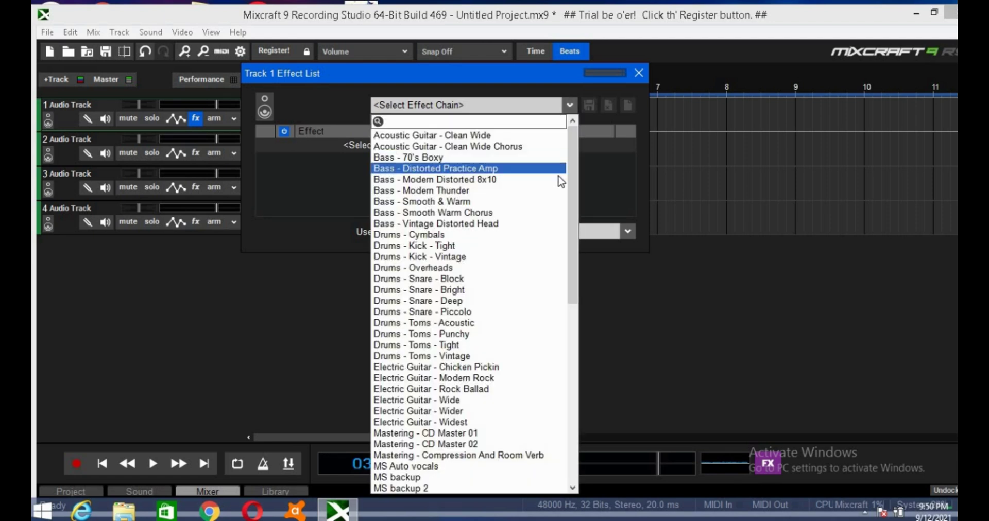
left_click_drag(574, 192, 559, 339)
left_click(558, 335)
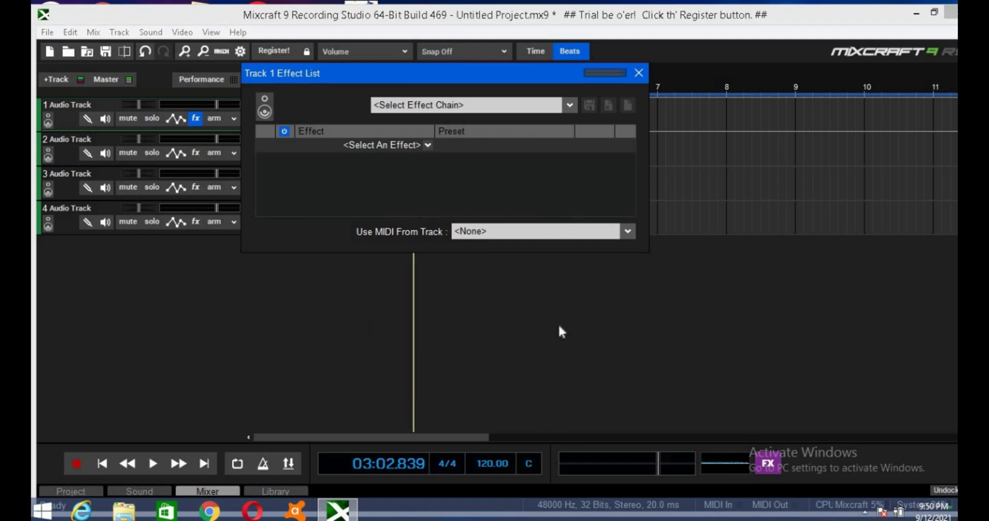
- Replace it with the MS Clean 5 chain and open the Broadcast Multiband Compressor settings
left_click(568, 106)
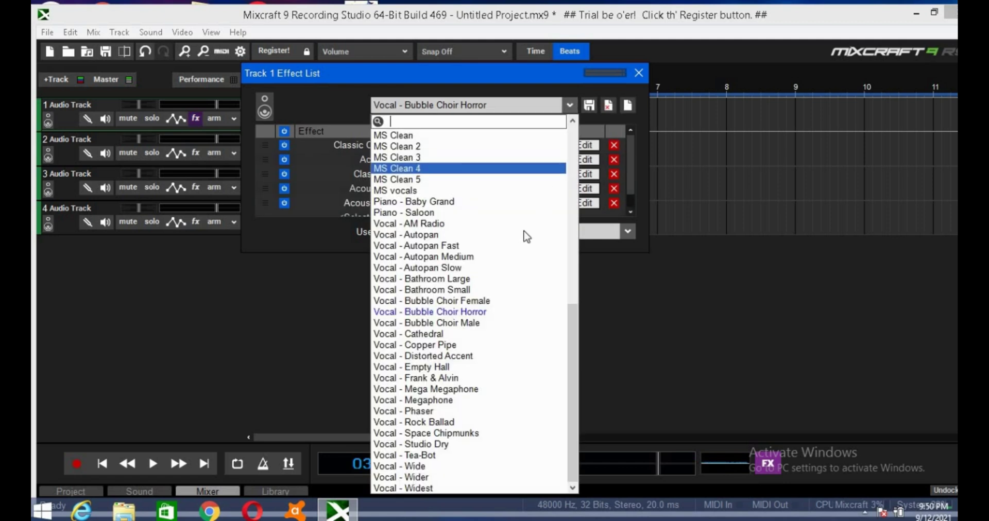
left_click(455, 179)
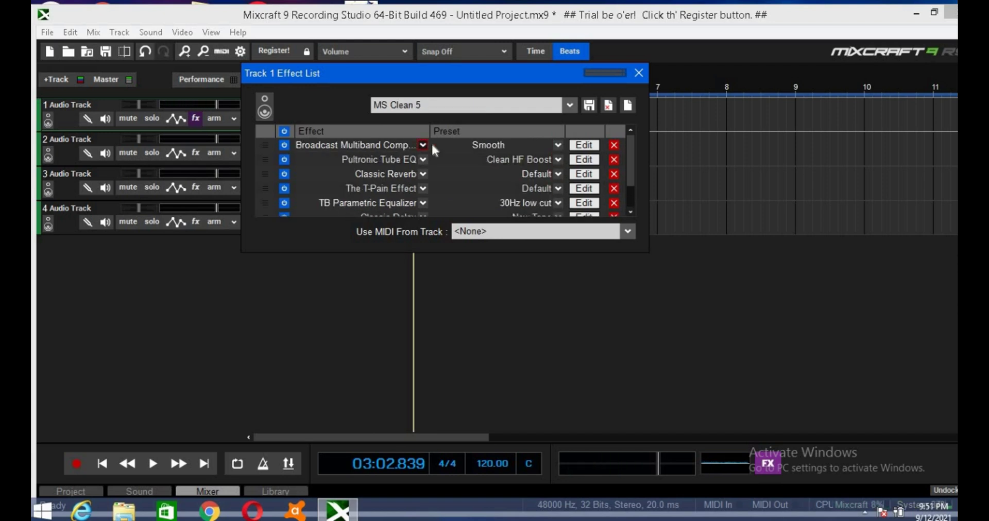
left_click(584, 145)
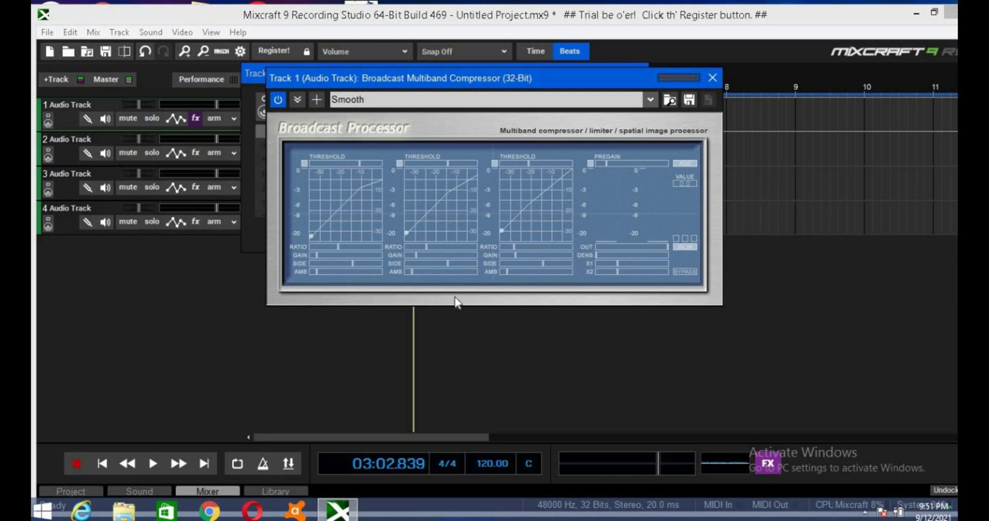
- Check the compressor's presets, keep Smooth, and close the compressor window
left_click(654, 98)
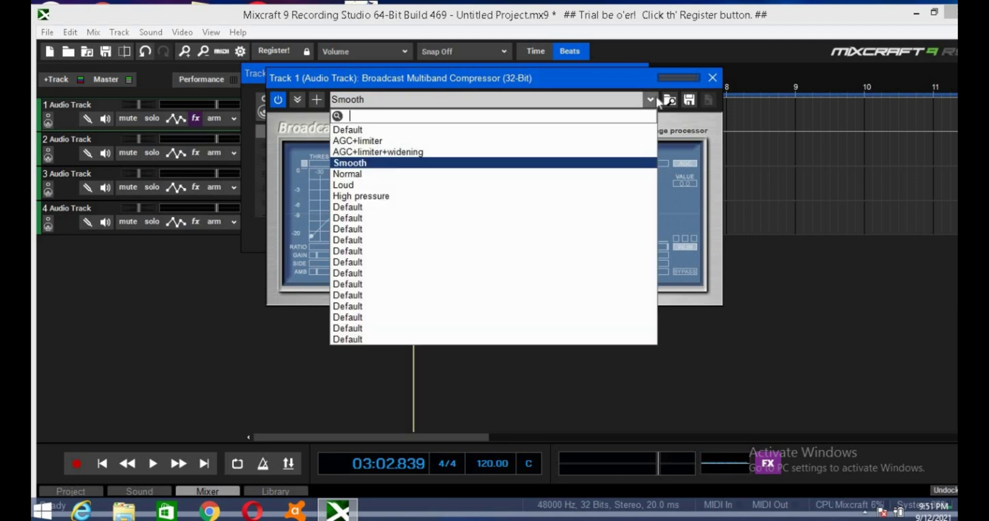
left_click(487, 164)
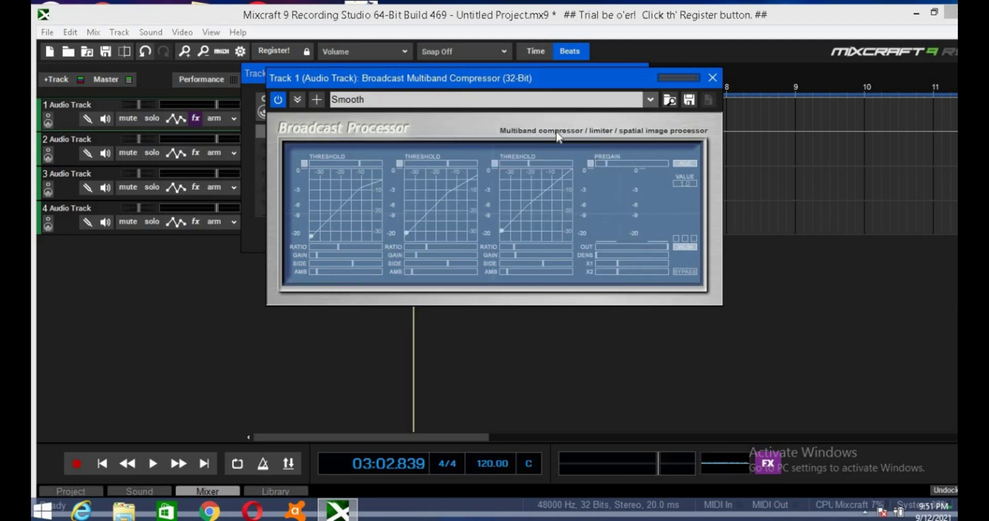
left_click(712, 77)
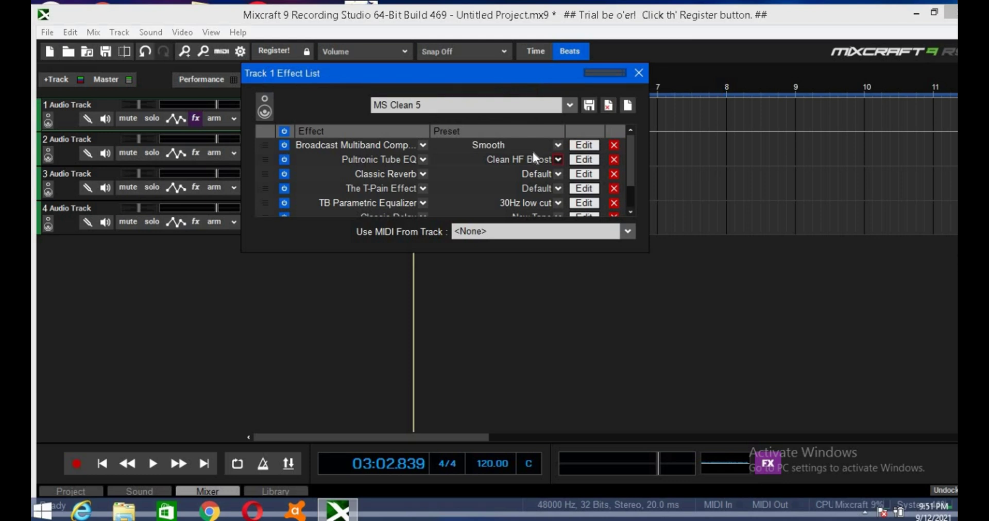
- Inspect the Pultronic Tube EQ and Classic Reverb, then view the T-Pain Effect settings
left_click(575, 157)
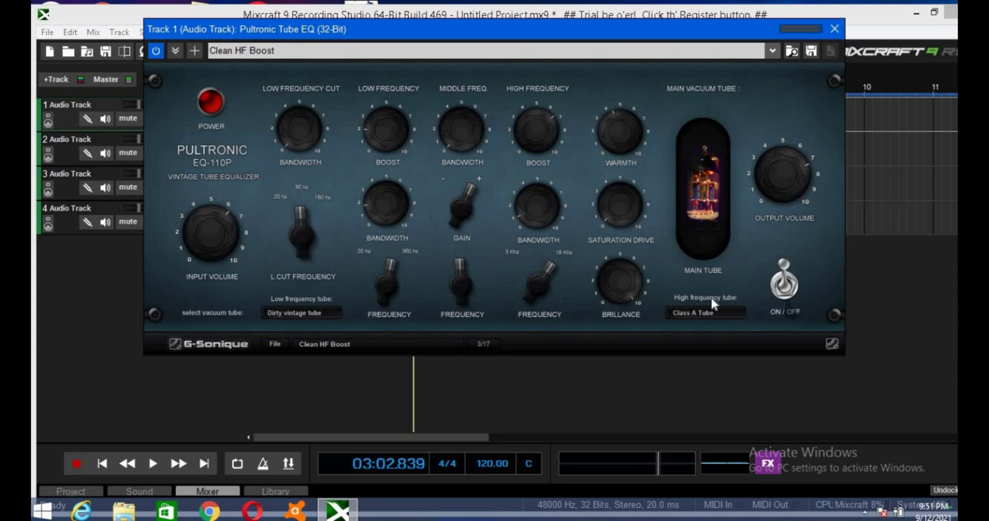
left_click(834, 29)
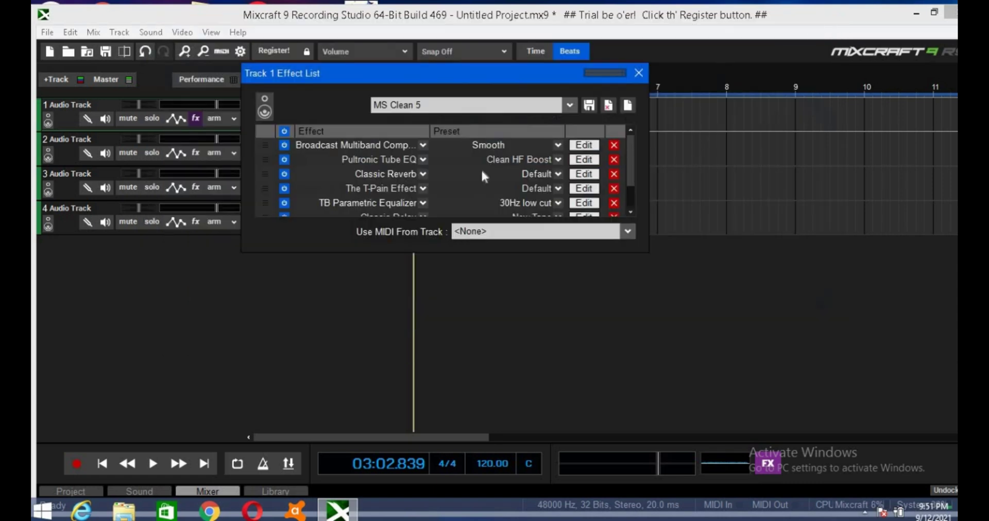
left_click(580, 175)
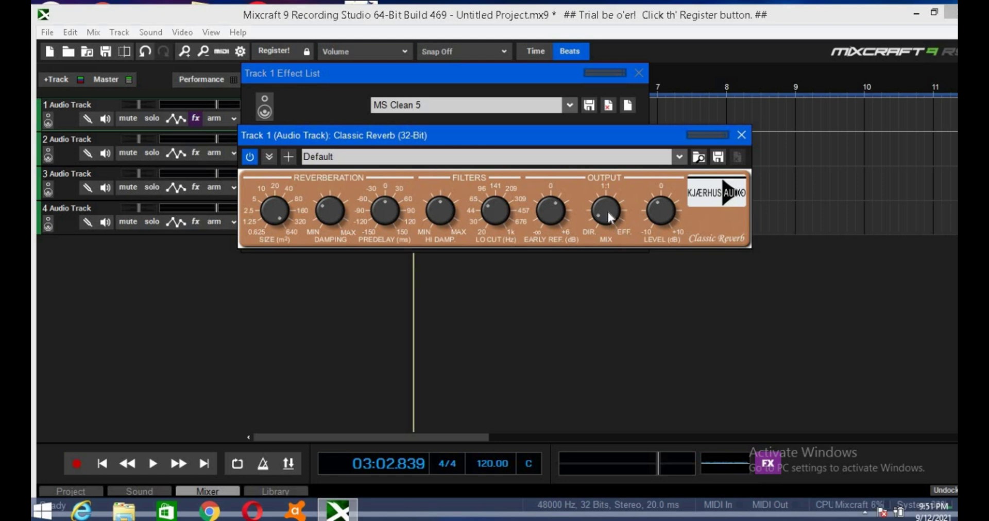
mouse_move(610, 218)
left_click(741, 135)
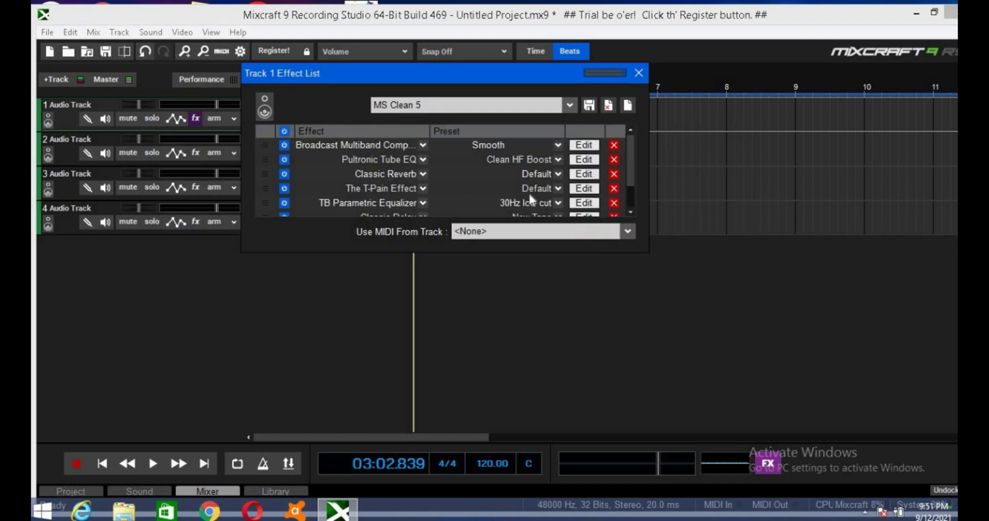
left_click(584, 189)
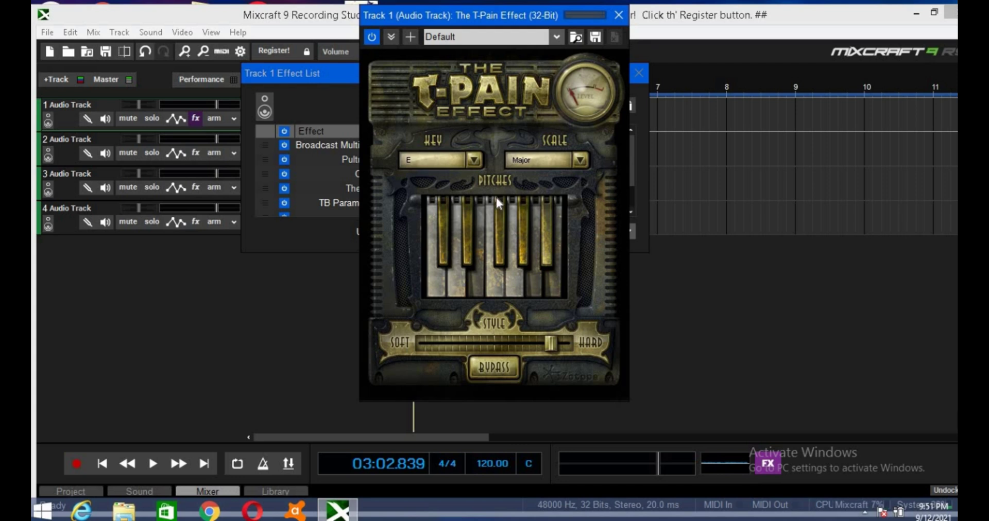
- Close the T-Pain window and browse the Select An Effect list without adding anything
left_click(619, 16)
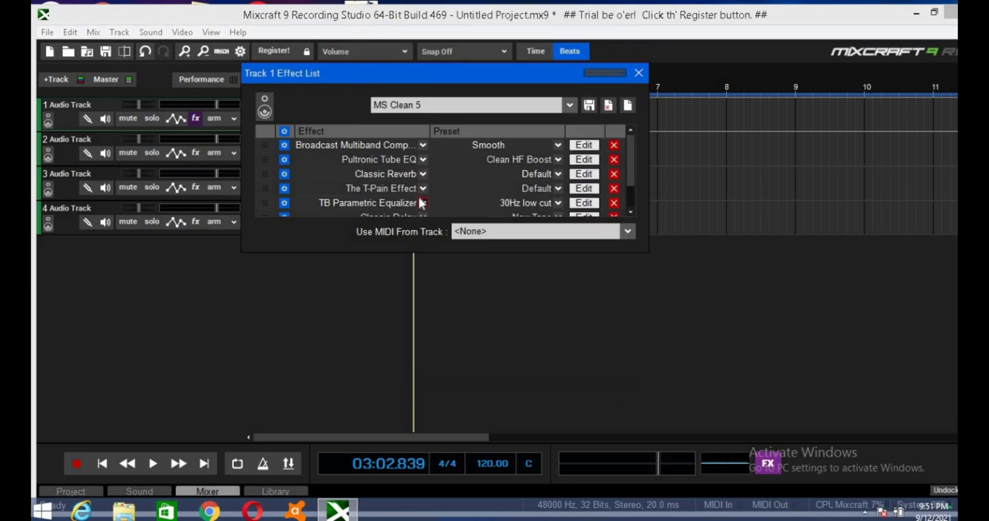
scroll(418, 193, "down", 1)
scroll(424, 211, "down", 1)
left_click(422, 203)
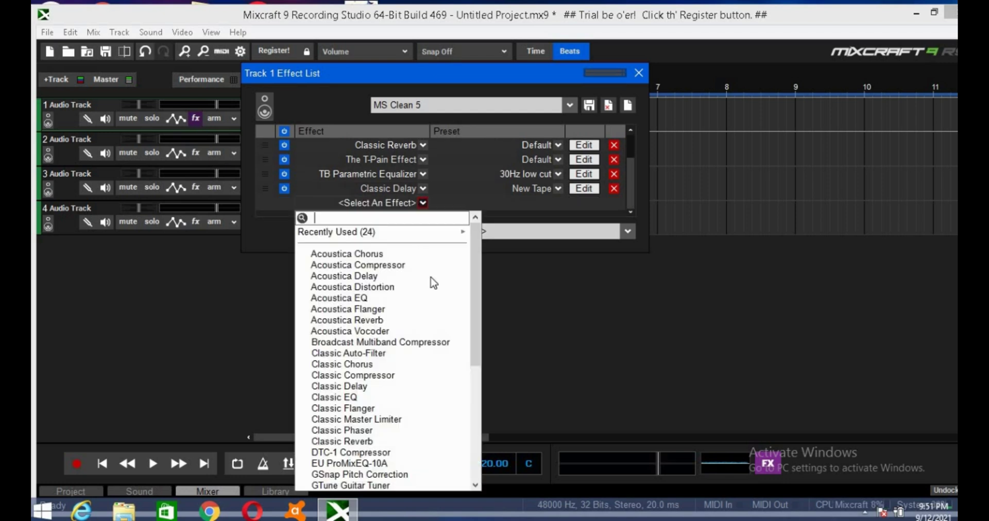
scroll(432, 380, "down", 1)
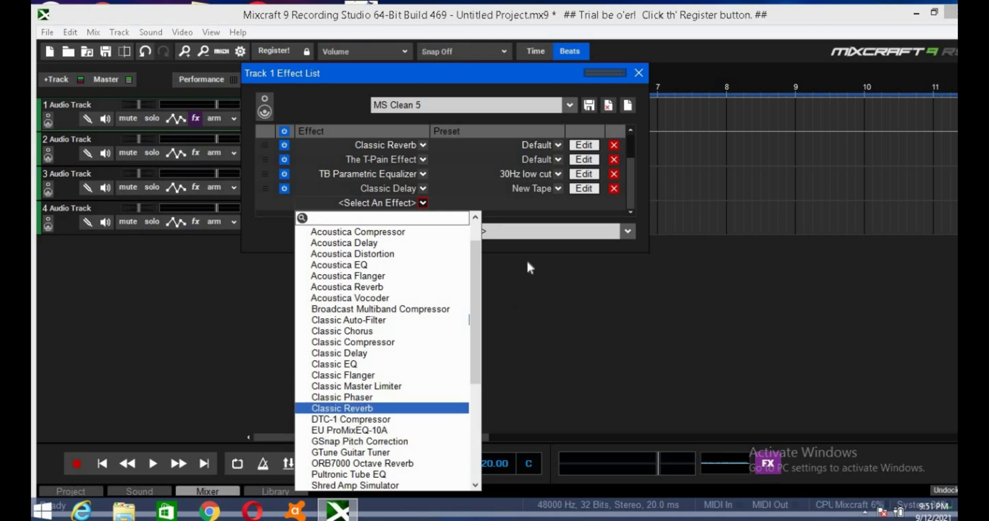
left_click(520, 217)
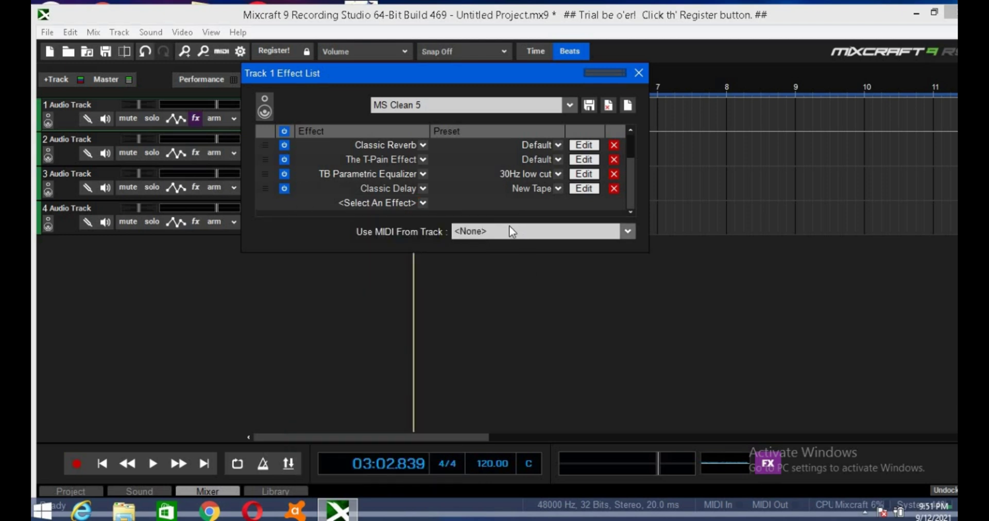
- Inspect the TB Parametric Equalizer and Classic Delay settings, then close track 1's Effect List
left_click(591, 174)
left_click(588, 177)
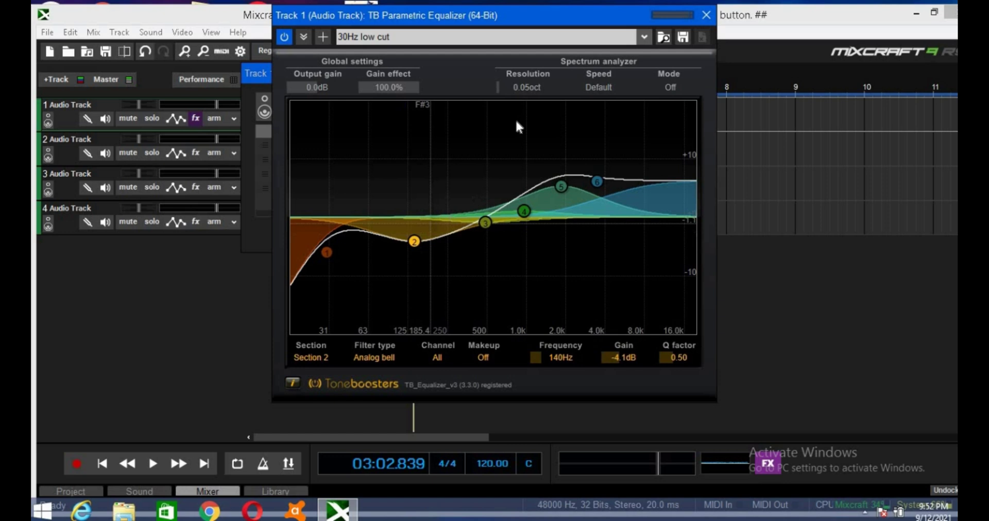
left_click(707, 15)
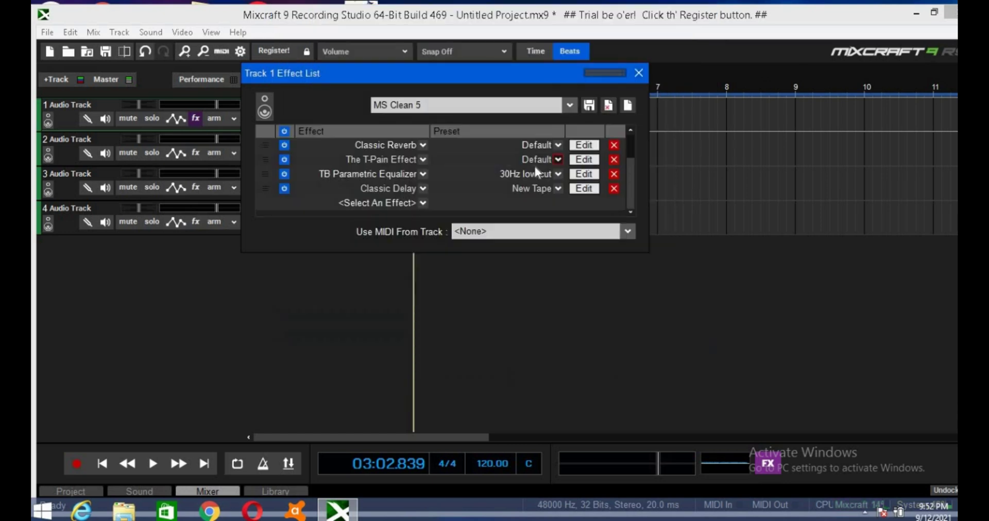
left_click(585, 188)
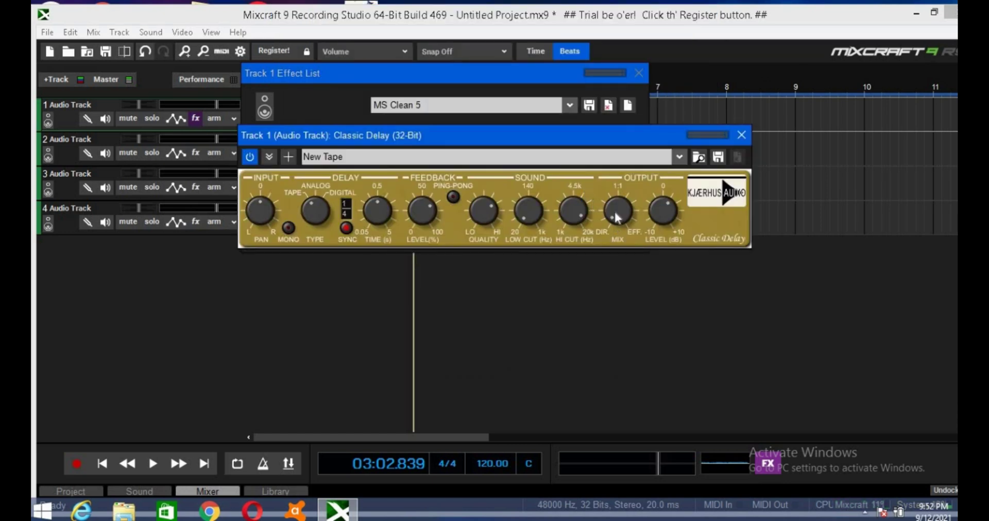
left_click(742, 136)
left_click(639, 73)
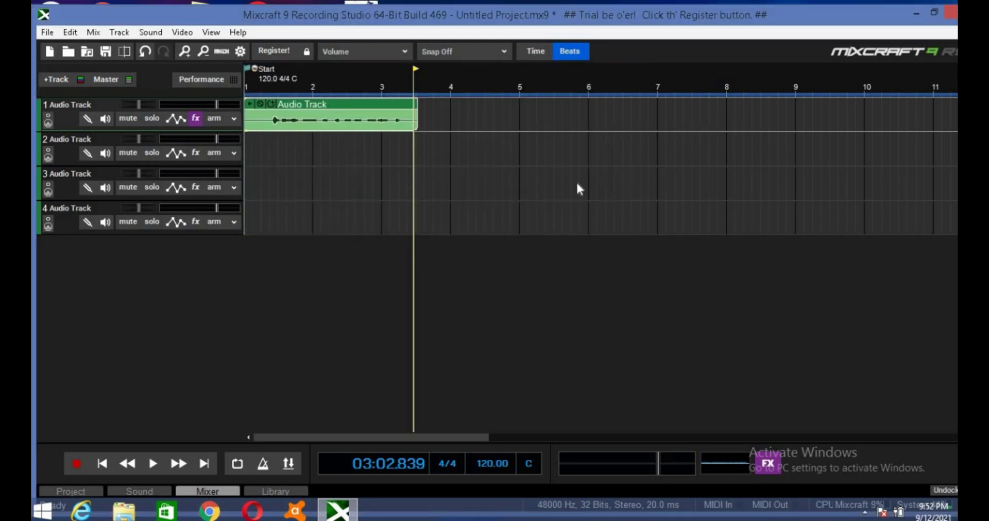